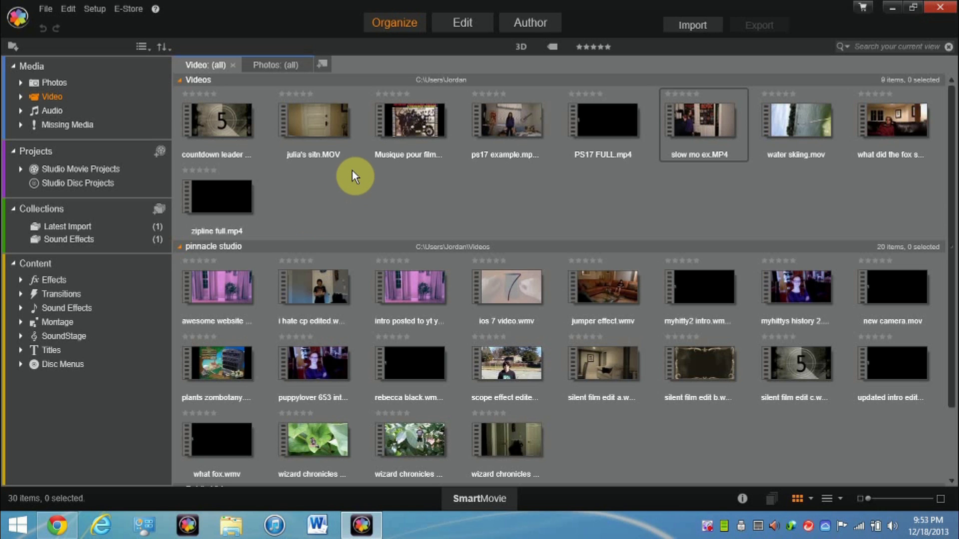
# Read the YouTube comment about mid-clip slow motion 'without jerks', then return to Pinnacle Studio
pyautogui.click(57, 526)
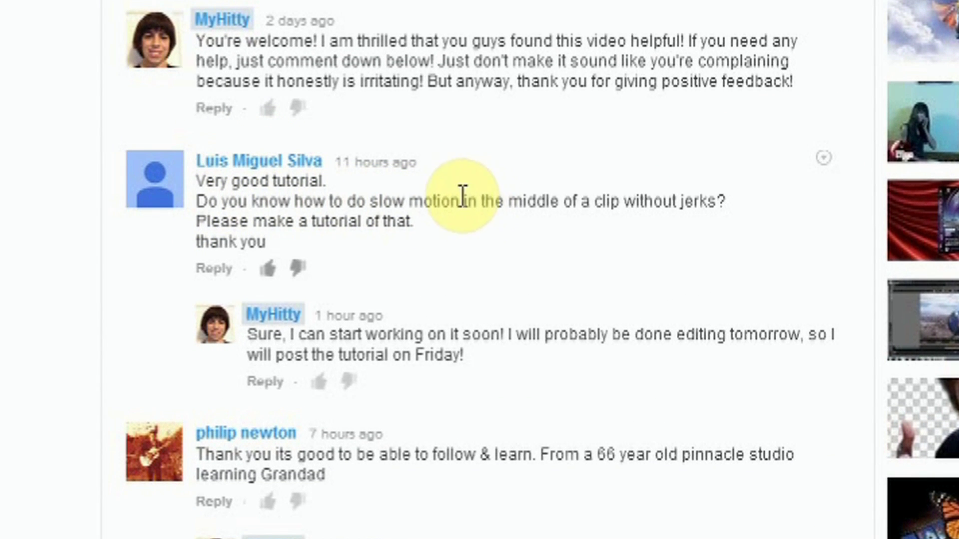
pyautogui.moveTo(624, 203); pyautogui.dragTo(720, 208)
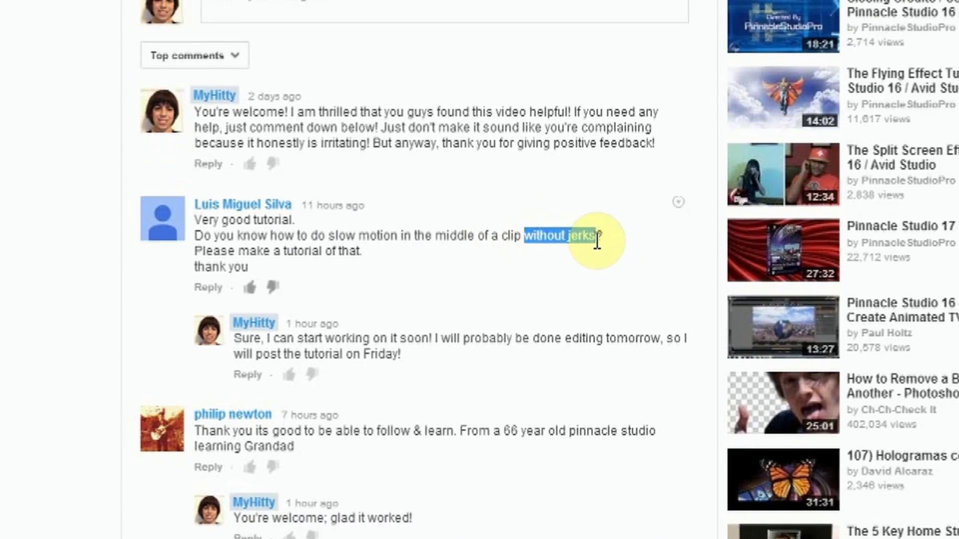
pyautogui.click(597, 238)
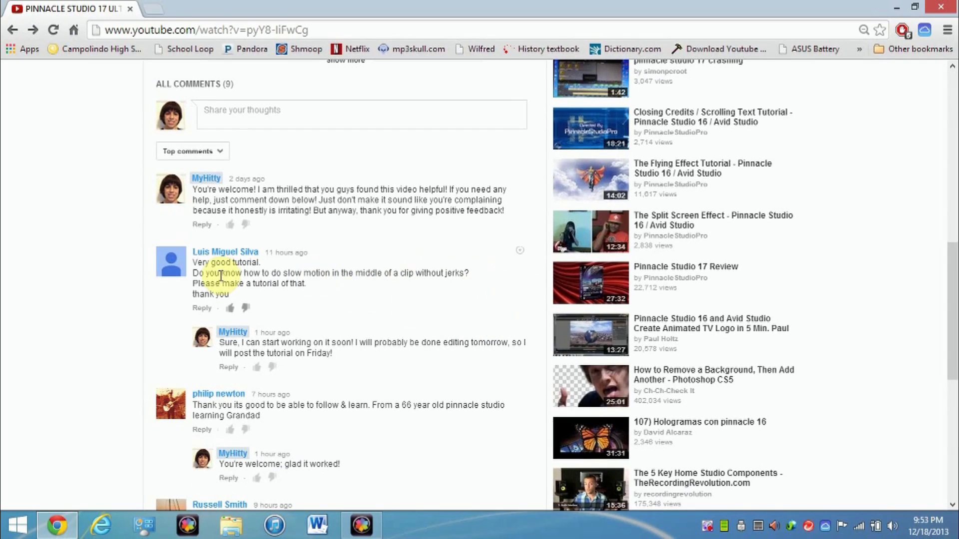
pyautogui.click(898, 9)
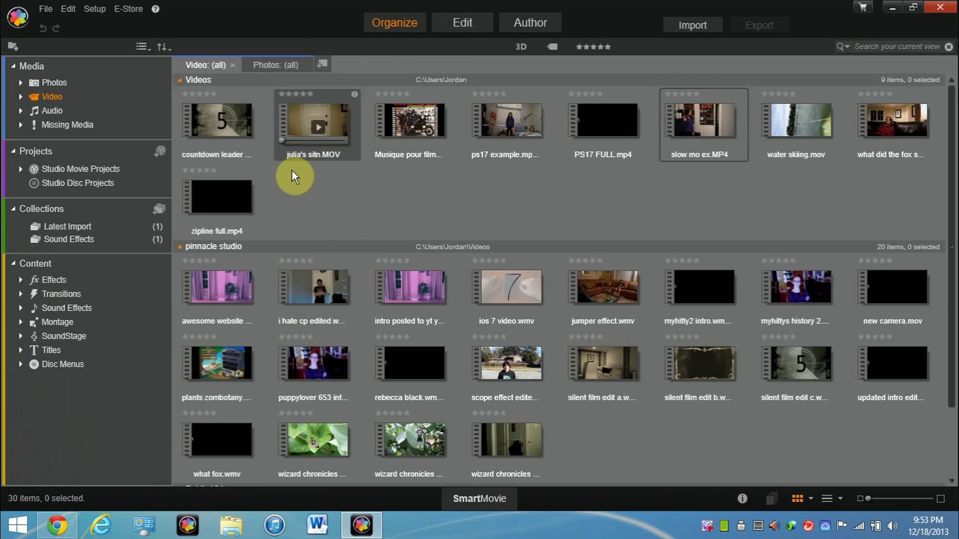
# Place slow mo ex.MP4 on A/V Track (2) of the Edit timeline and scrub through it
pyautogui.click(458, 21)
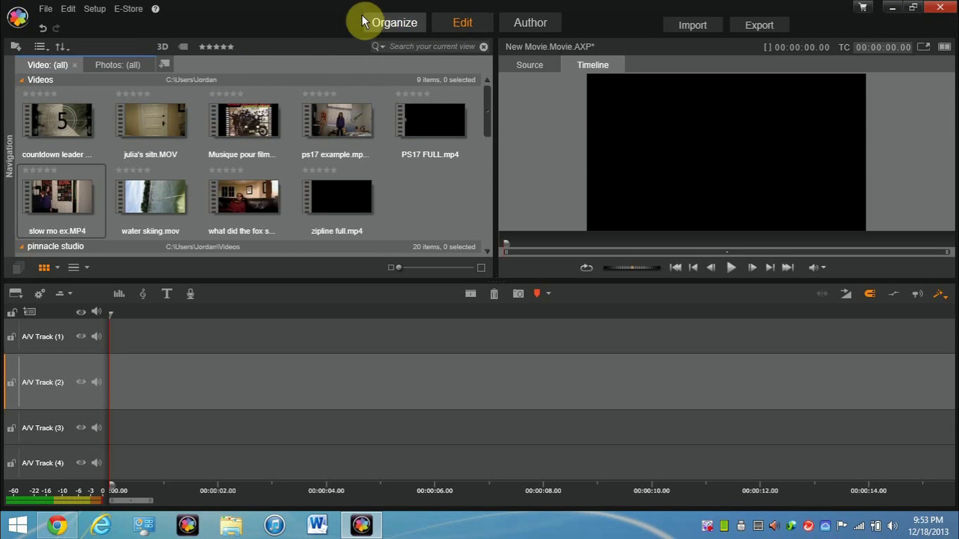
pyautogui.moveTo(78, 191); pyautogui.dragTo(275, 357)
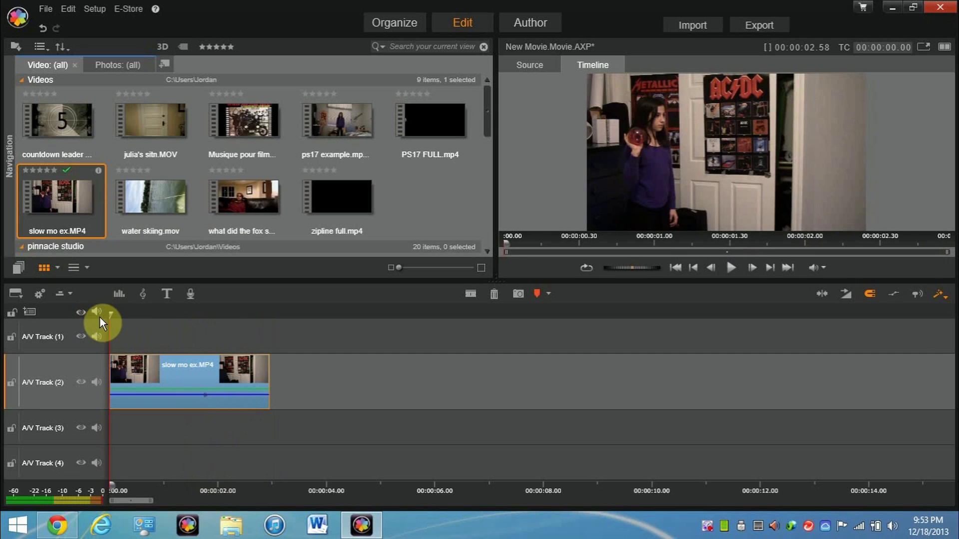
pyautogui.moveTo(114, 313); pyautogui.dragTo(86, 292)
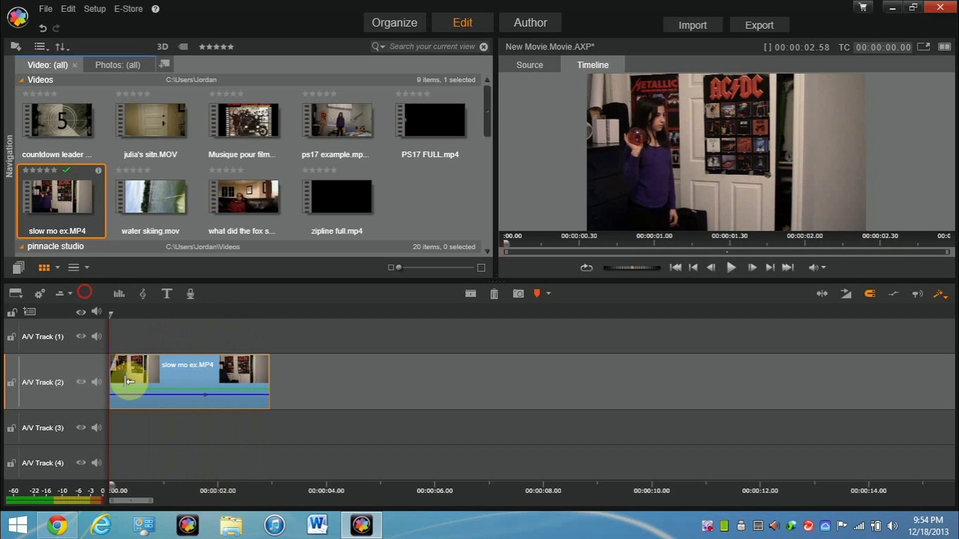
pyautogui.rightClick(175, 365)
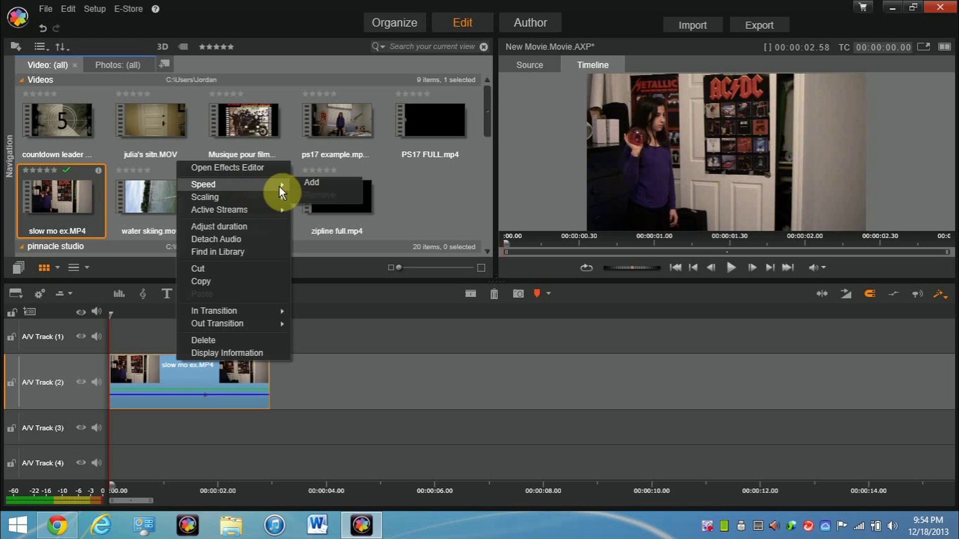
# Apply a constant 50% speed to the slow mo ex.MP4 clip through Speed > Add
pyautogui.click(317, 427)
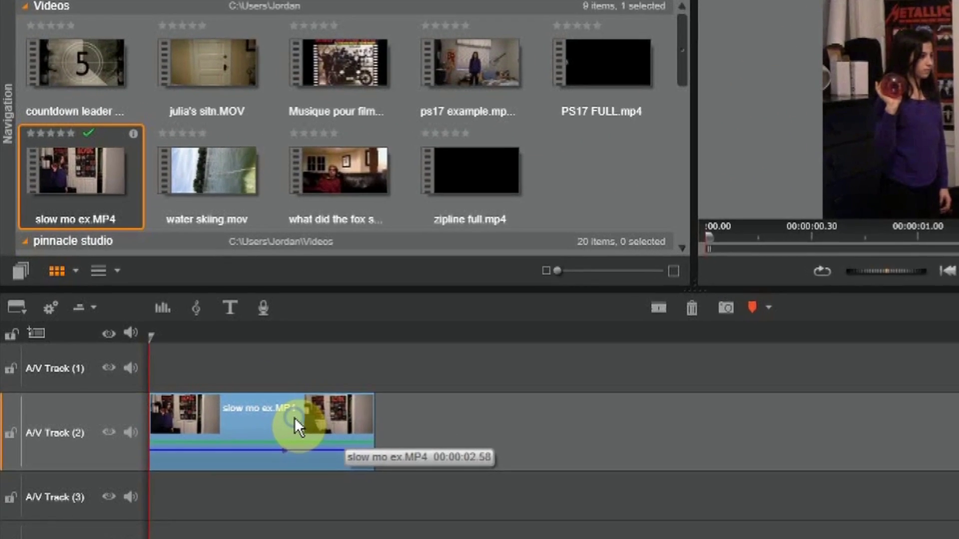
pyautogui.rightClick(218, 374)
pyautogui.moveTo(499, 129)
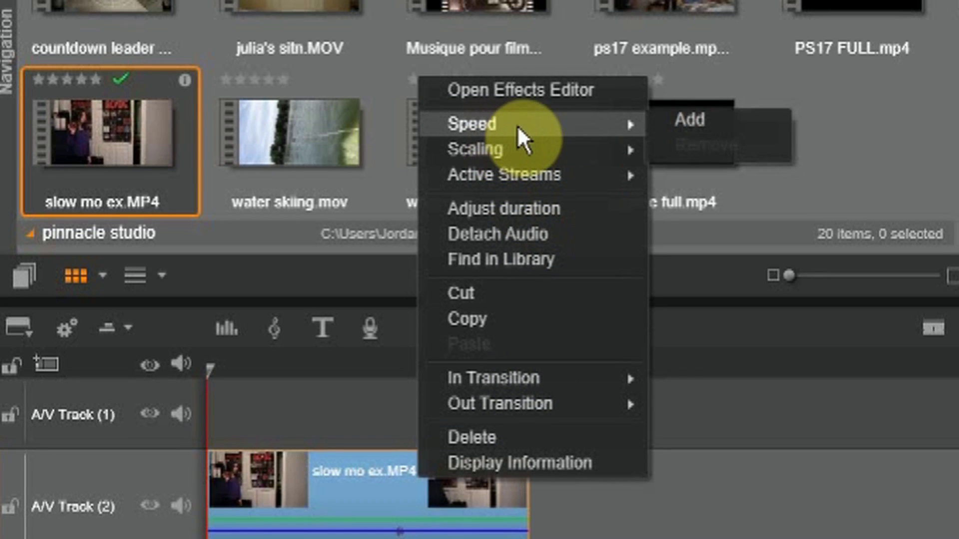
pyautogui.click(680, 120)
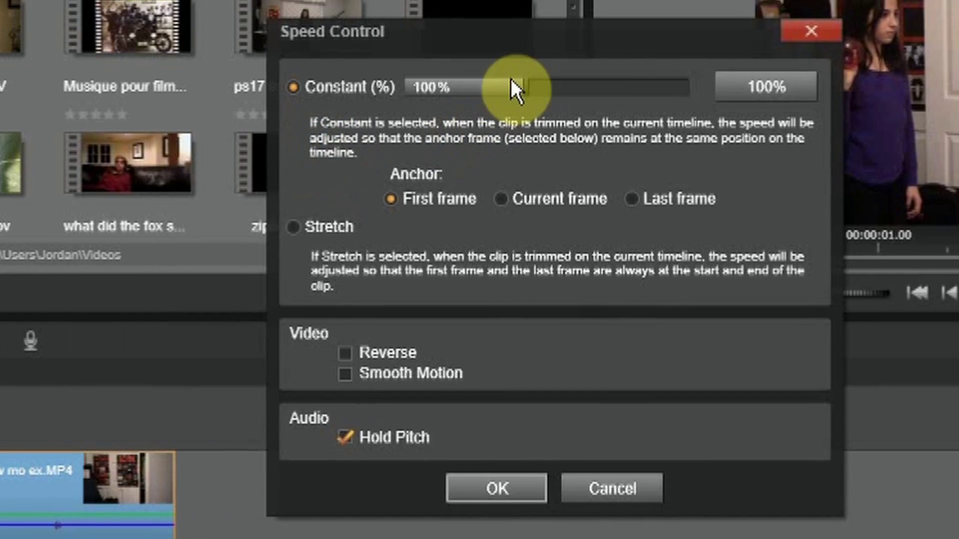
pyautogui.moveTo(524, 86); pyautogui.dragTo(414, 90)
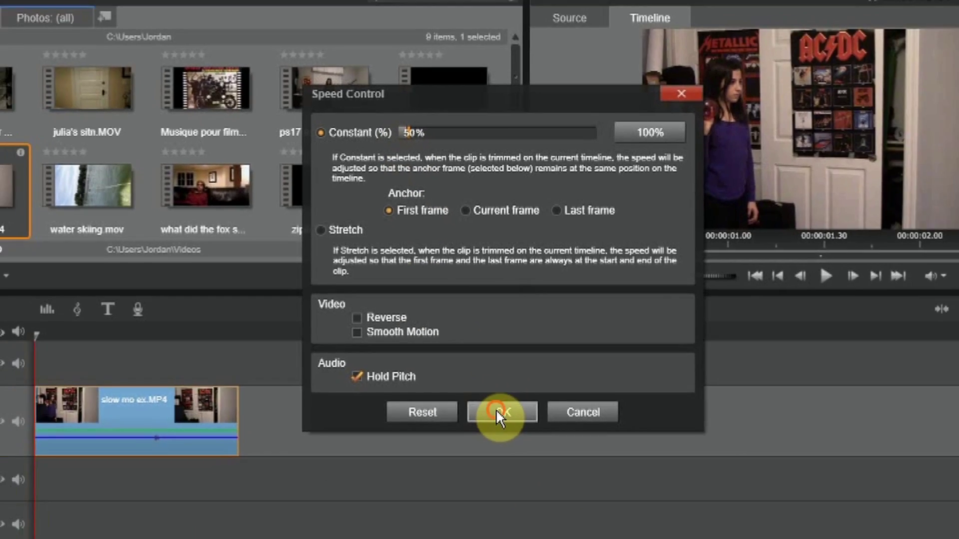
pyautogui.click(554, 488)
# Reopen the clip's menu to check its speed, then close it unchanged
pyautogui.rightClick(15, 487)
pyautogui.moveTo(203, 193)
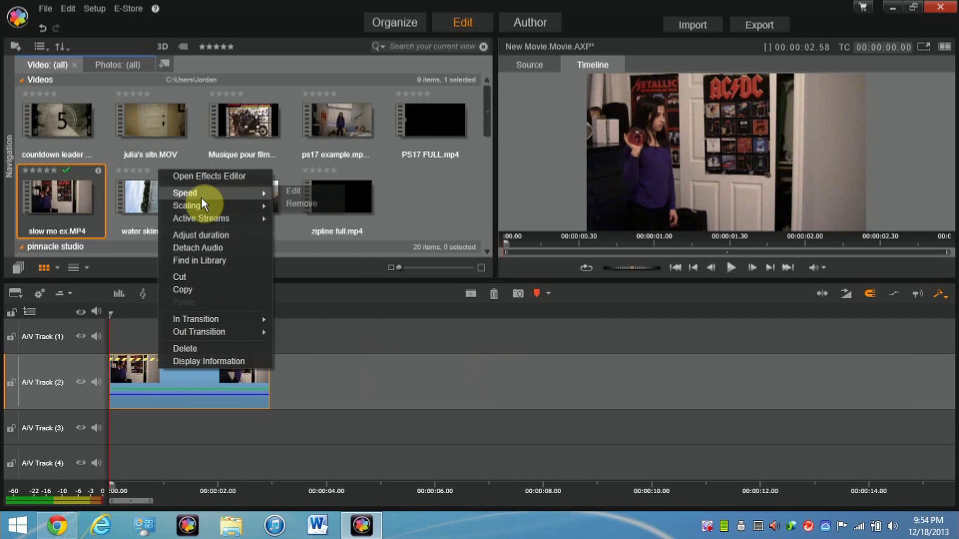
pyautogui.click(325, 433)
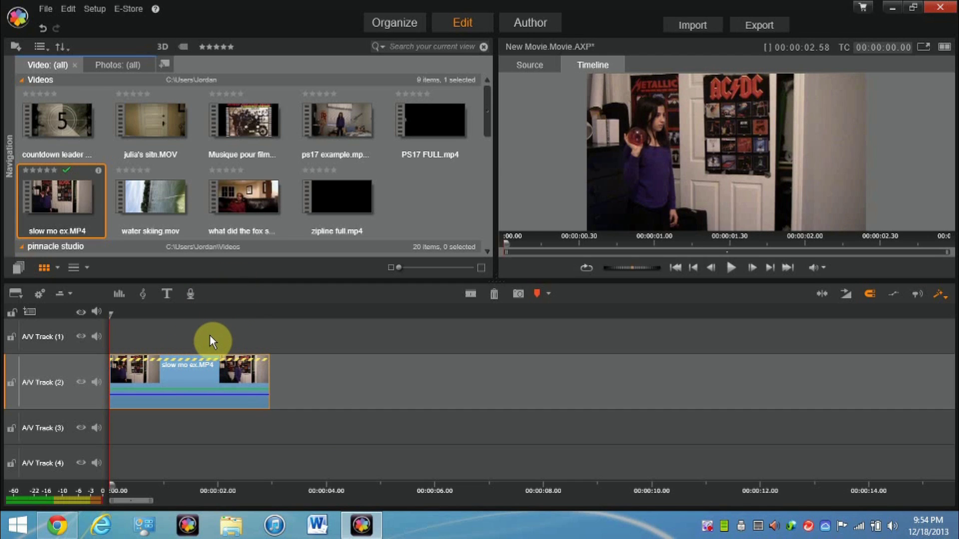
# Stretch the slowed clip's end to about 6 seconds (5.55 s) and scrub through it to preview
pyautogui.moveTo(258, 372); pyautogui.dragTo(319, 382)
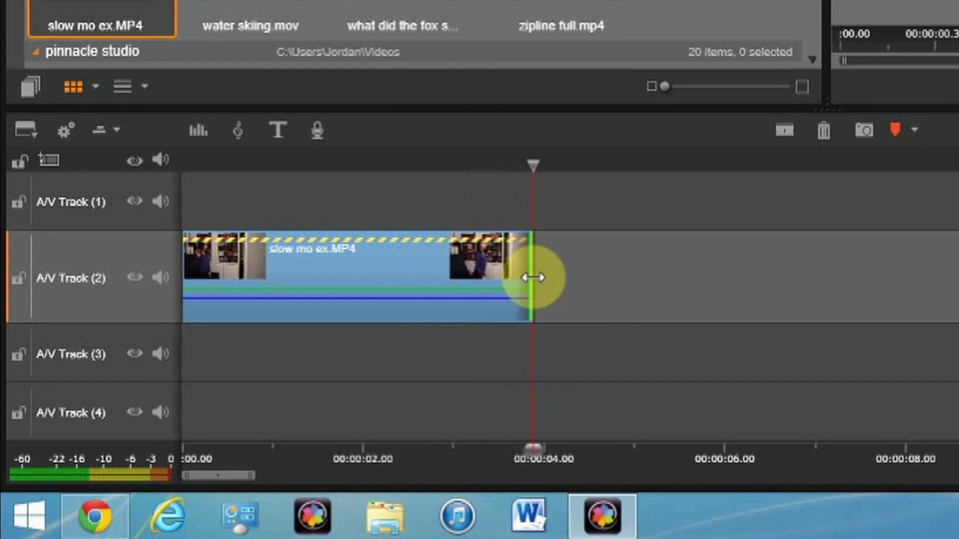
pyautogui.moveTo(533, 278); pyautogui.dragTo(704, 297)
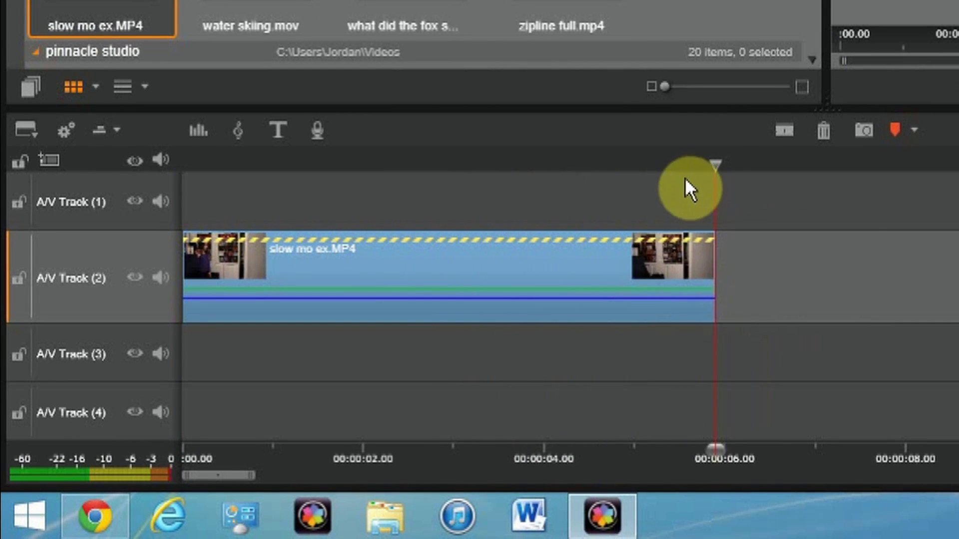
pyautogui.moveTo(712, 165); pyautogui.dragTo(280, 171)
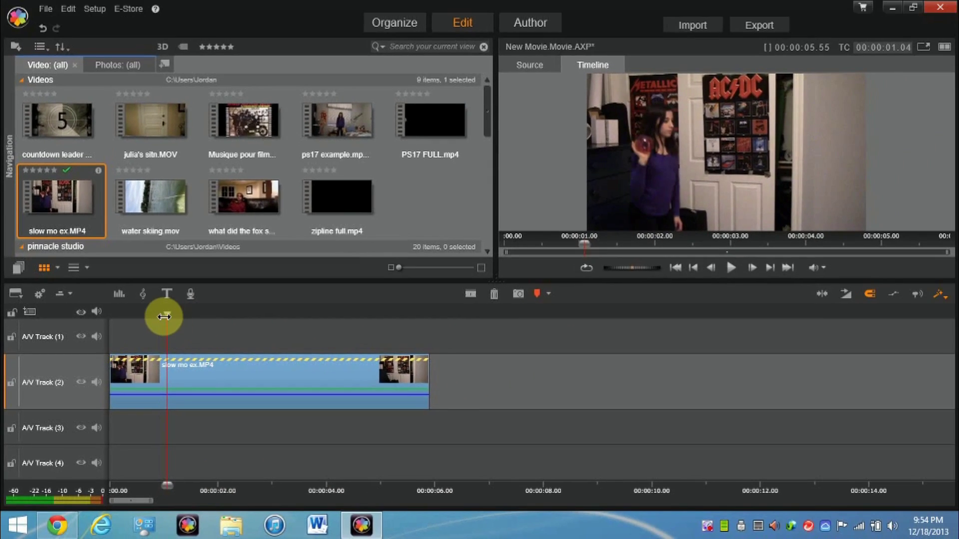
pyautogui.moveTo(181, 302); pyautogui.dragTo(313, 331)
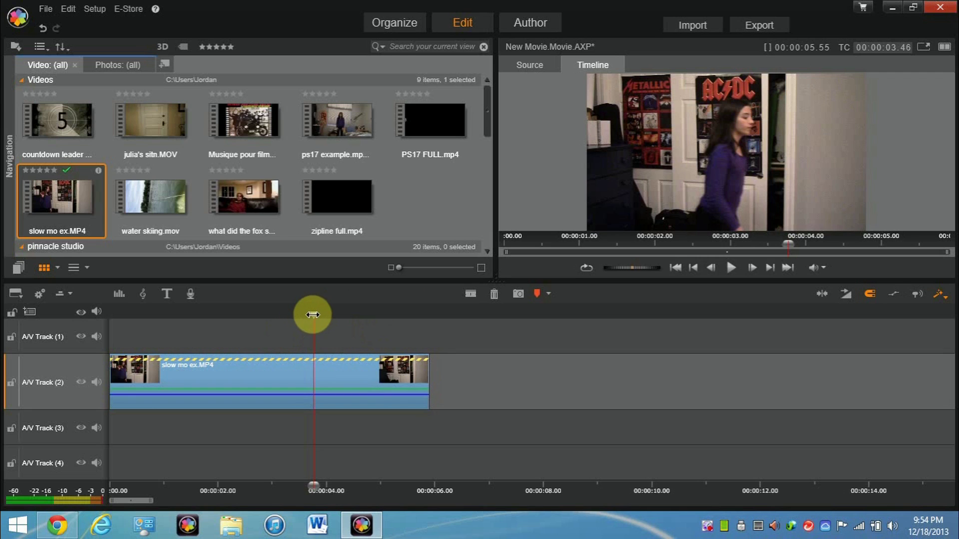
pyautogui.moveTo(313, 315); pyautogui.dragTo(410, 322)
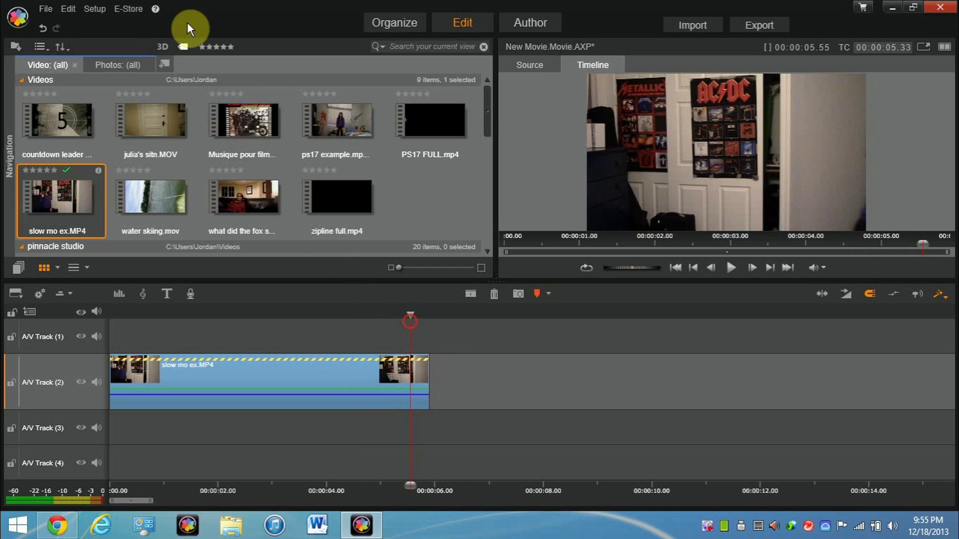
pyautogui.click(95, 10)
pyautogui.click(118, 21)
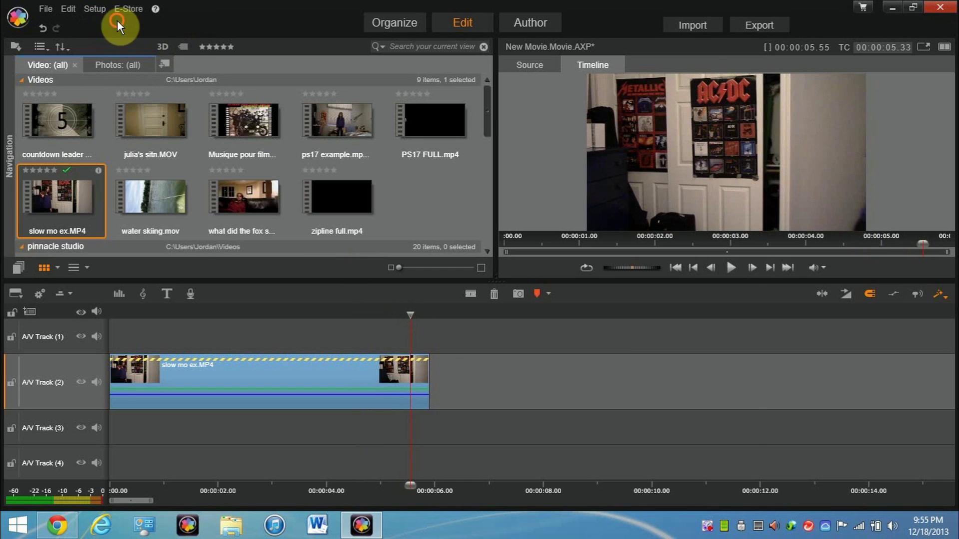
pyautogui.click(247, 173)
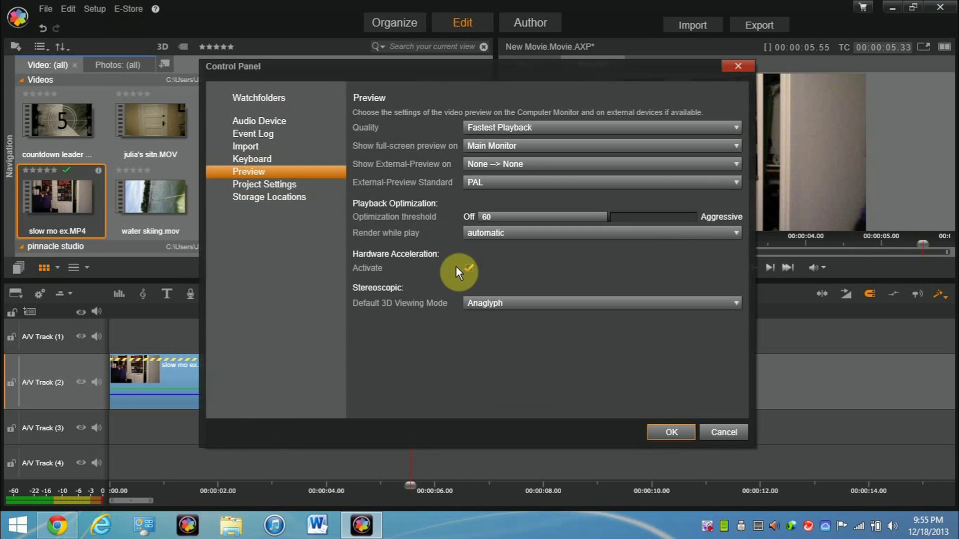
pyautogui.click(669, 427)
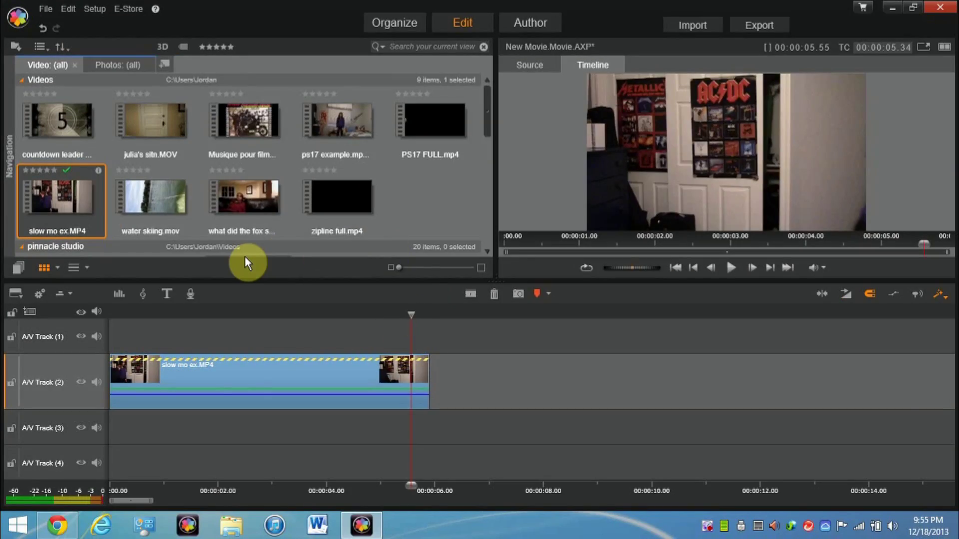
pyautogui.hotkey('ctrl', 'z')
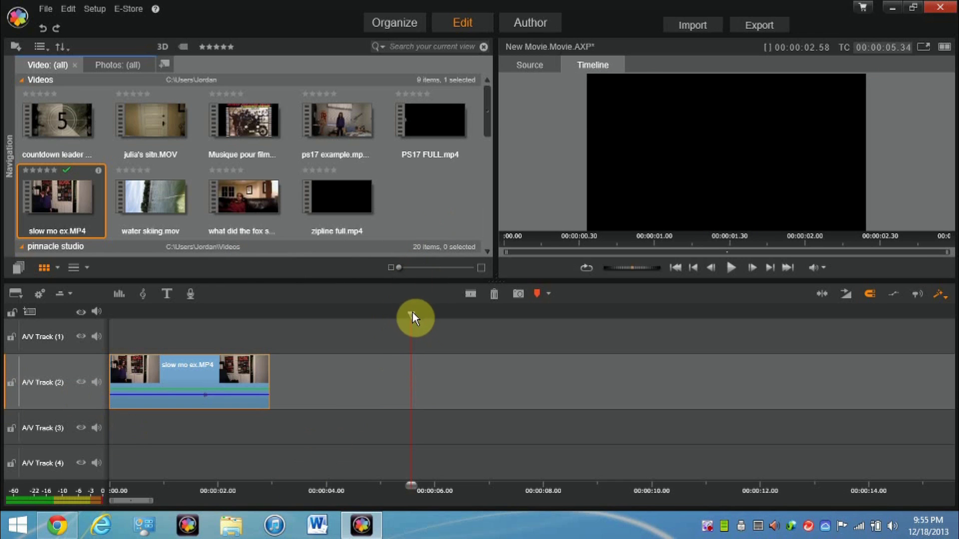
# Split the clip at about 0.47 and 1.22 seconds, then select the middle piece
pyautogui.moveTo(412, 314); pyautogui.dragTo(152, 358)
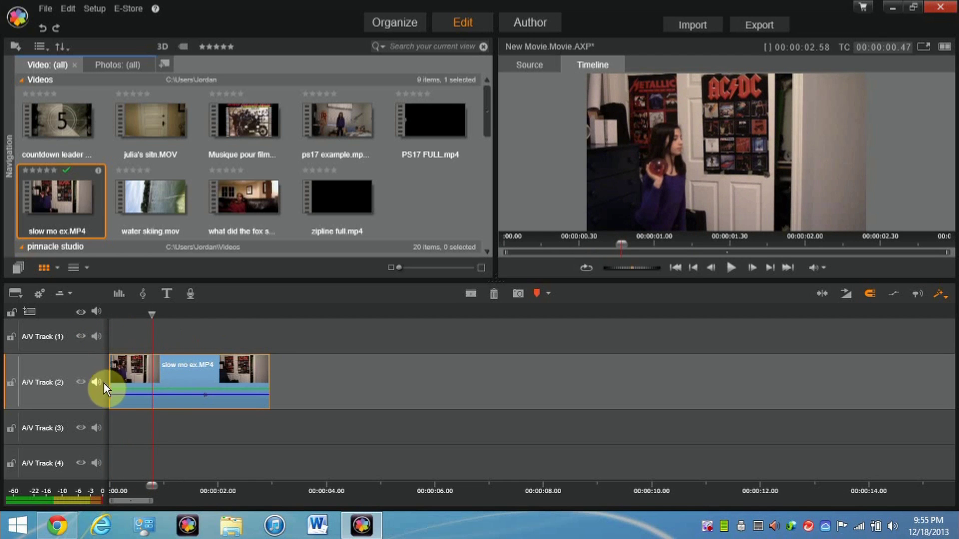
pyautogui.click(154, 320)
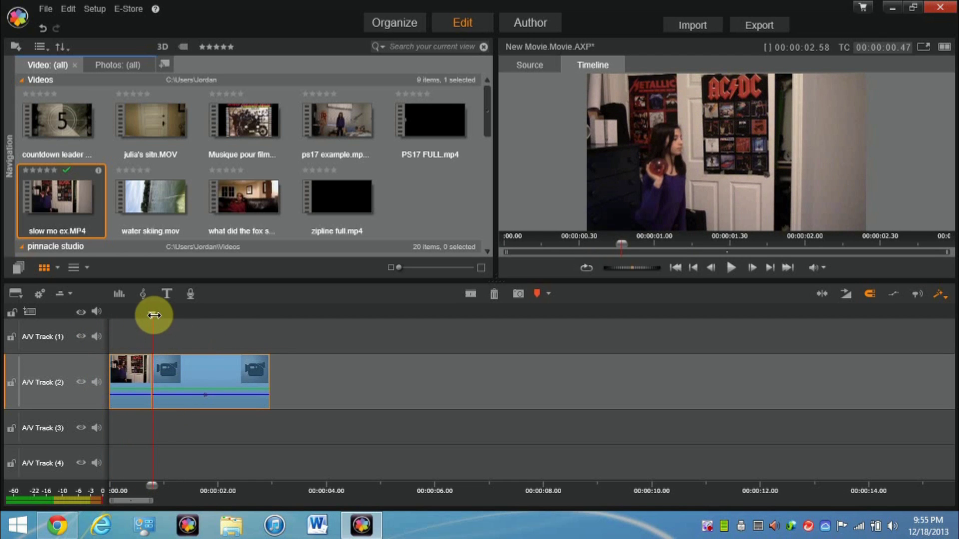
pyautogui.moveTo(154, 315); pyautogui.dragTo(169, 334)
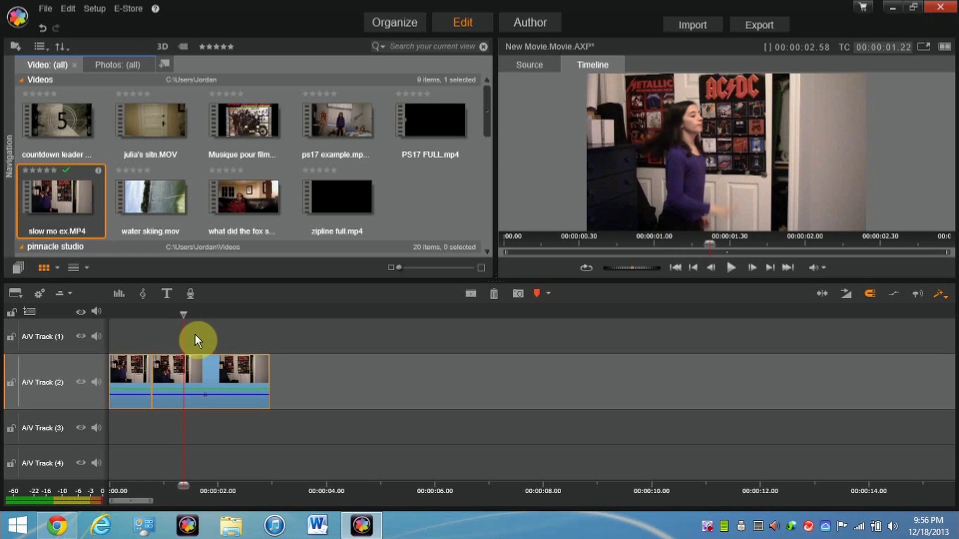
pyautogui.press('s')
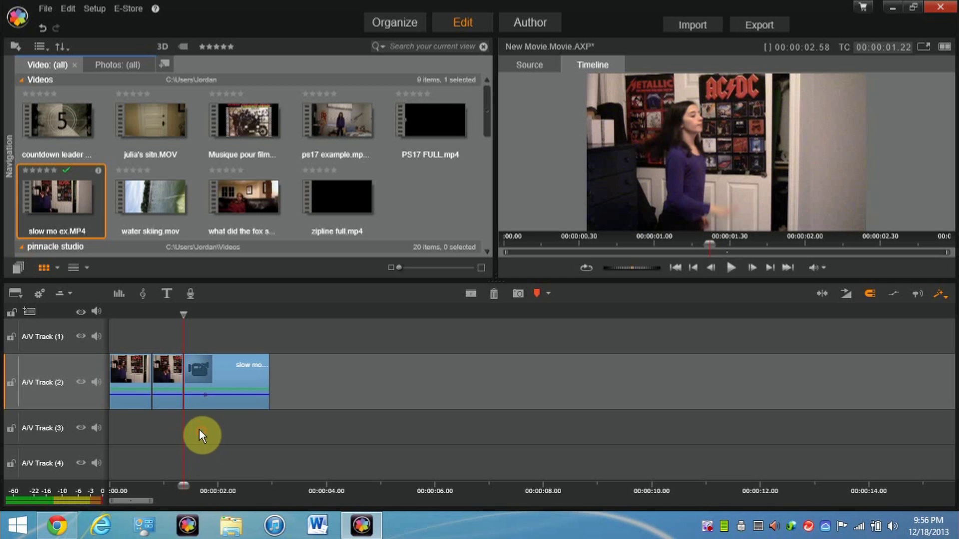
pyautogui.click(172, 385)
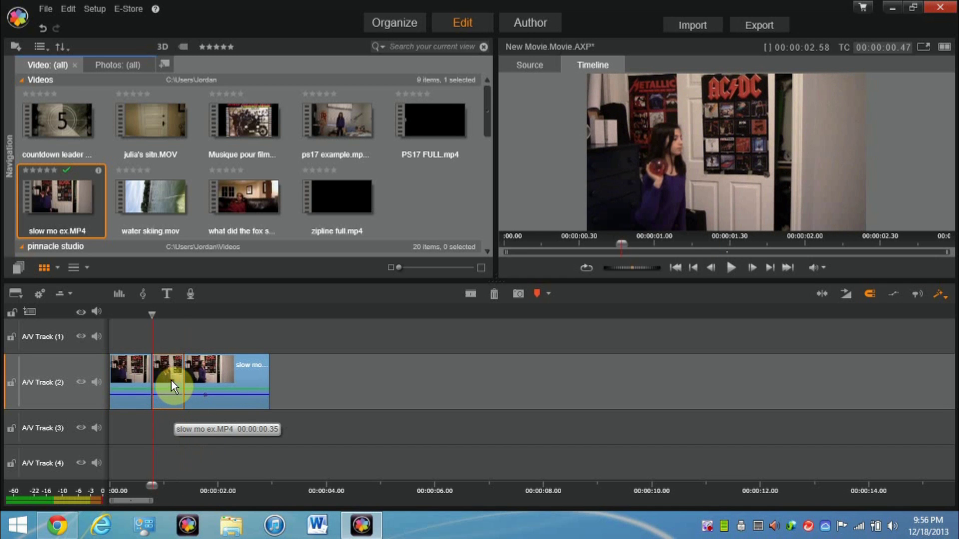
# Set the middle piece to a constant 50% speed
pyautogui.rightClick(170, 381)
pyautogui.moveTo(275, 197)
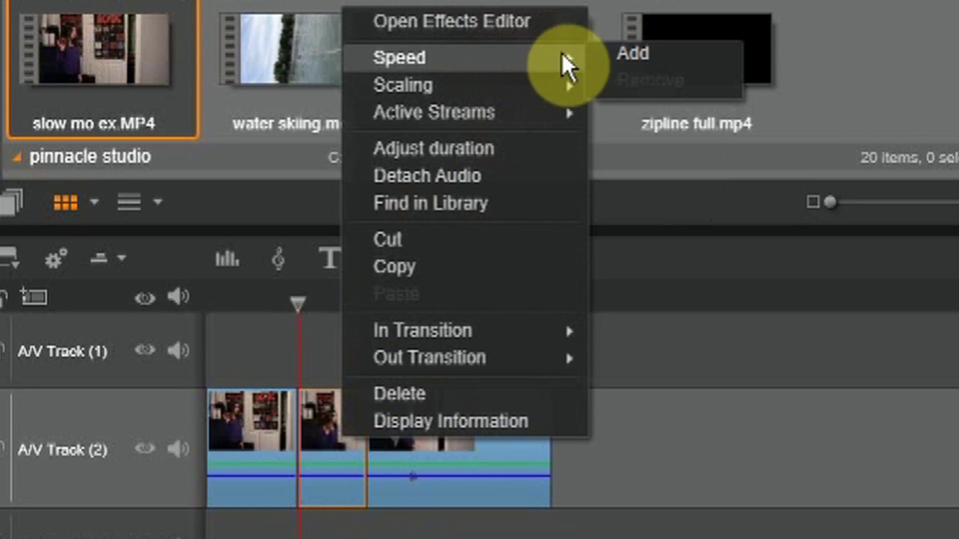
pyautogui.click(612, 52)
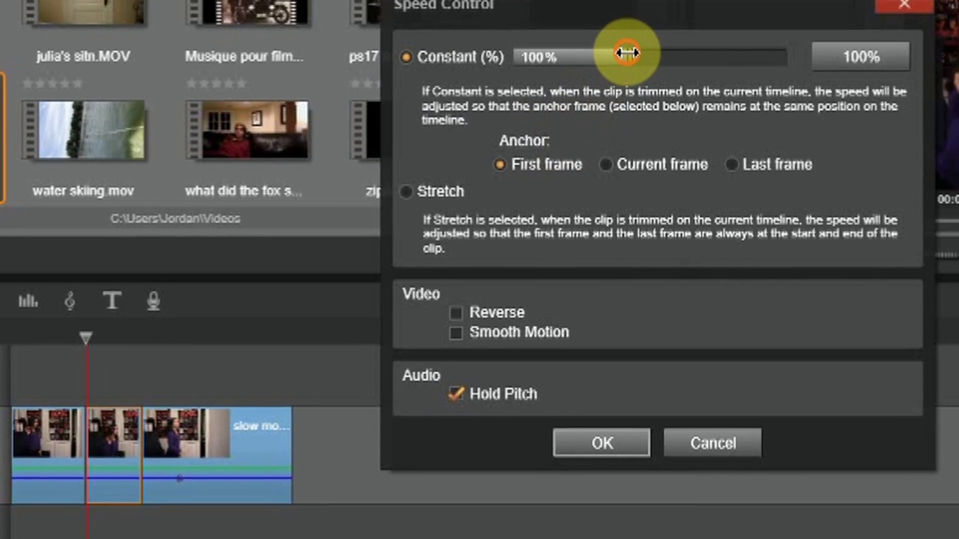
pyautogui.moveTo(626, 52); pyautogui.dragTo(532, 81)
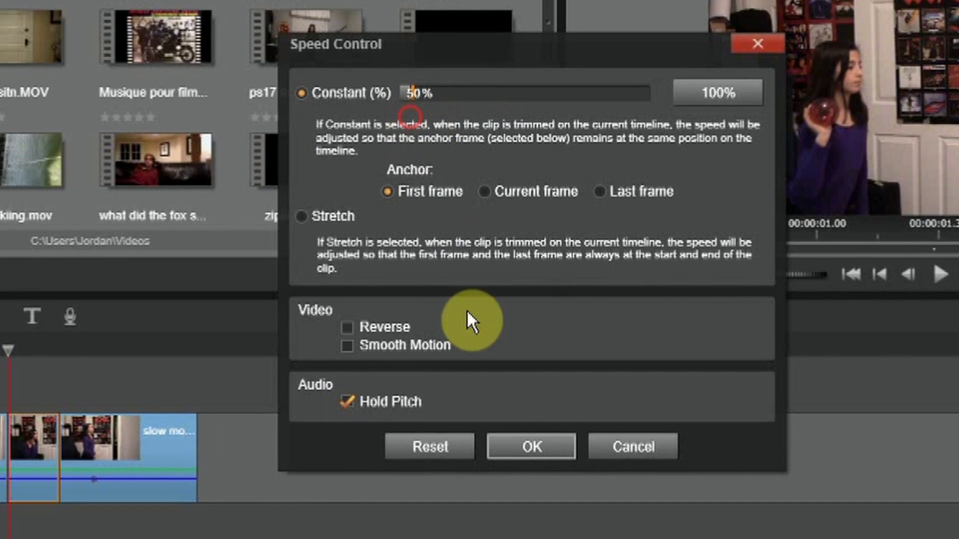
pyautogui.click(532, 447)
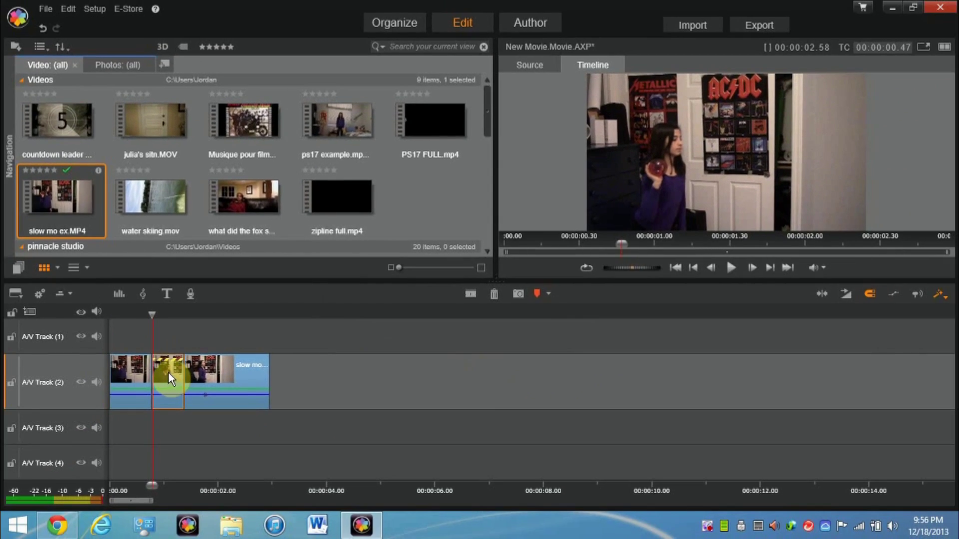
# Move the last piece right to about 4.8 s, then reselect the slowed middle piece
pyautogui.moveTo(215, 386); pyautogui.dragTo(441, 377)
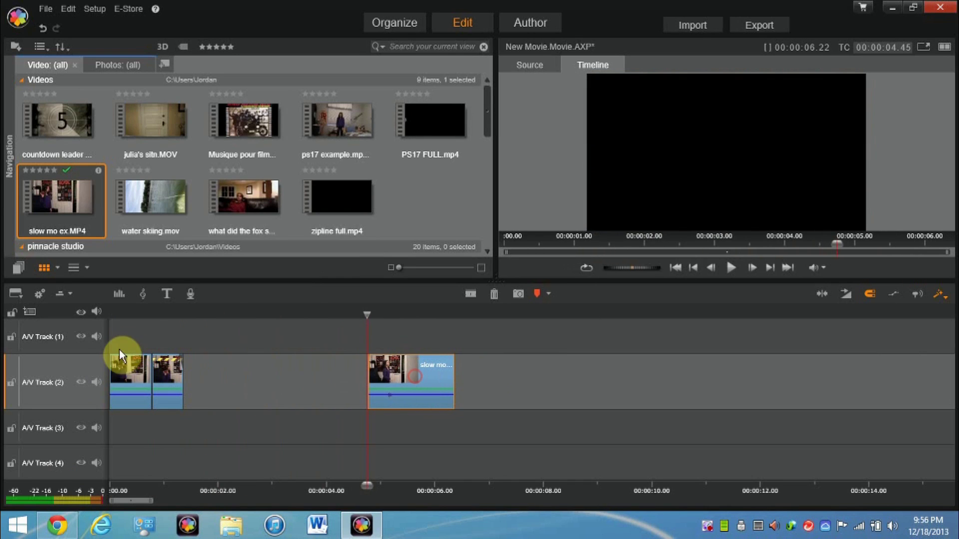
pyautogui.click(168, 378)
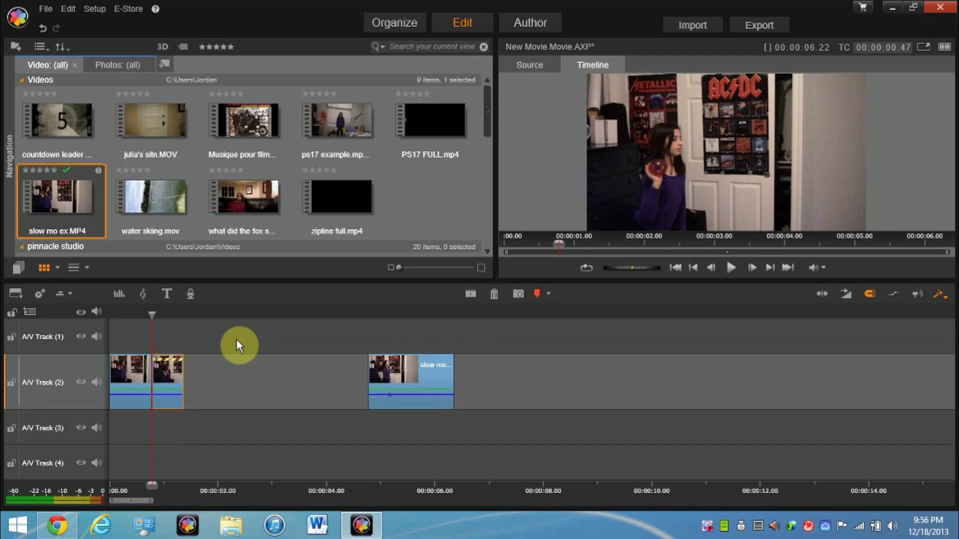
pyautogui.click(170, 375)
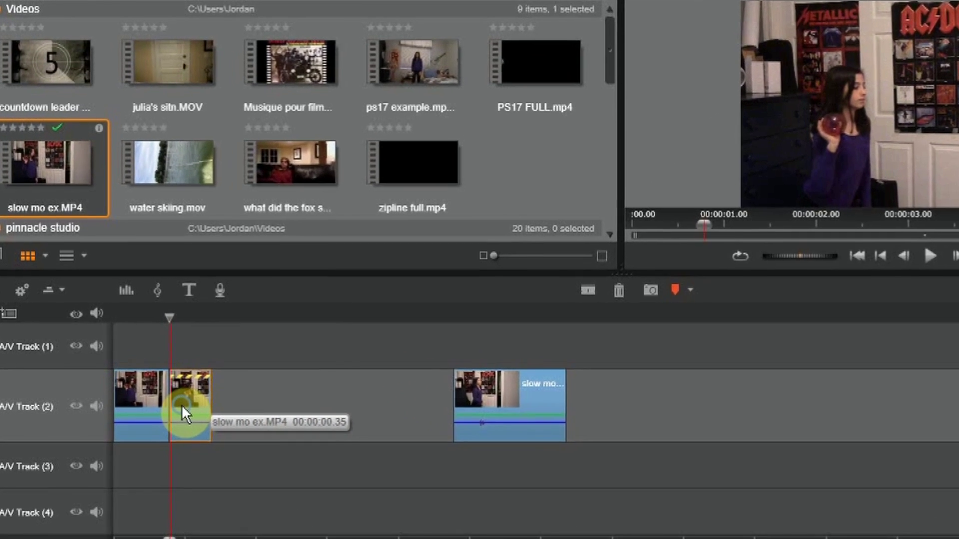
# Set the middle piece's duration to 00:00:01.15 and move the last piece back against it
pyautogui.rightClick(161, 382)
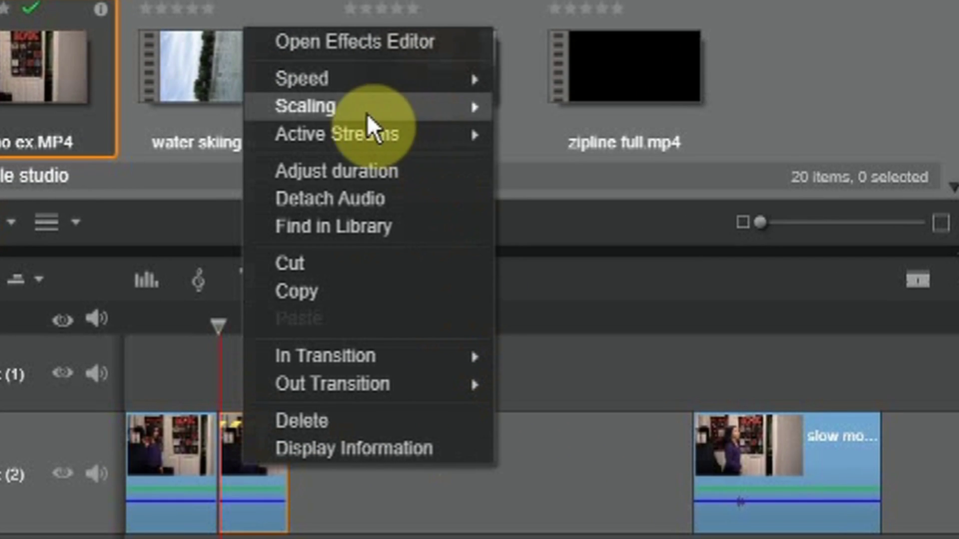
pyautogui.click(319, 175)
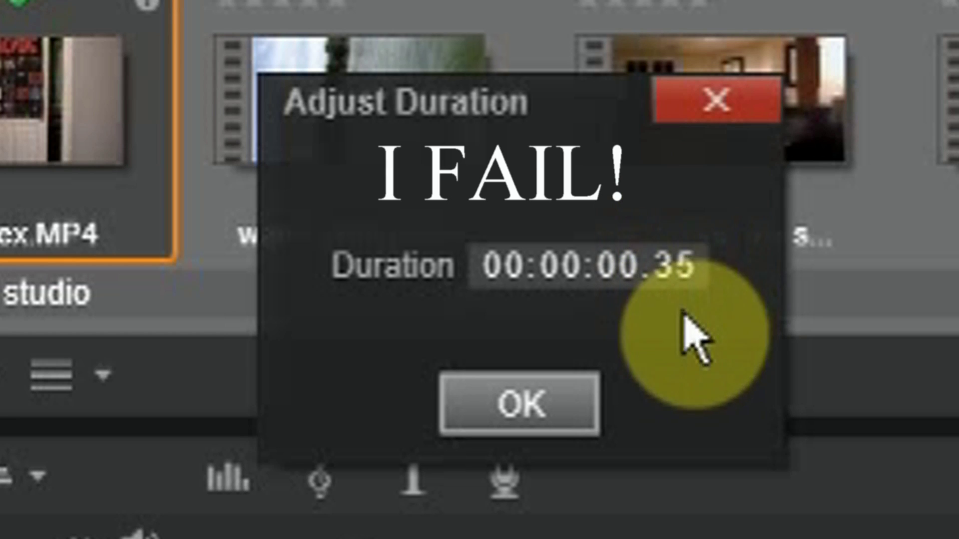
pyautogui.click(619, 258)
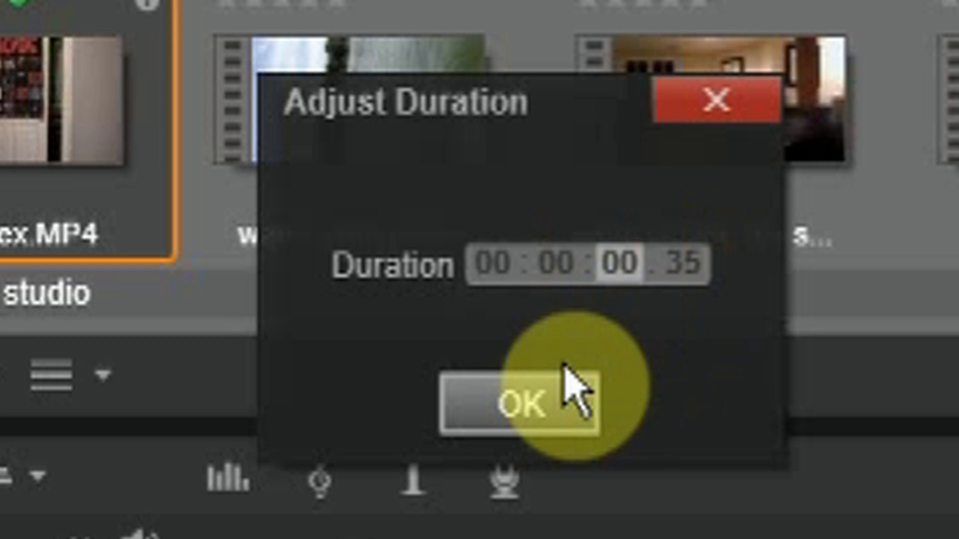
pyautogui.write('01.1')
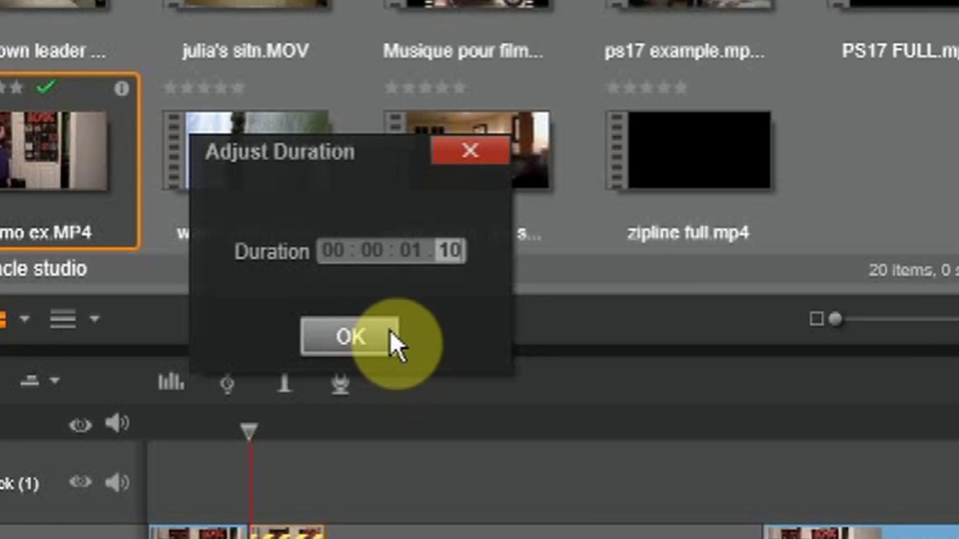
pyautogui.click(574, 397)
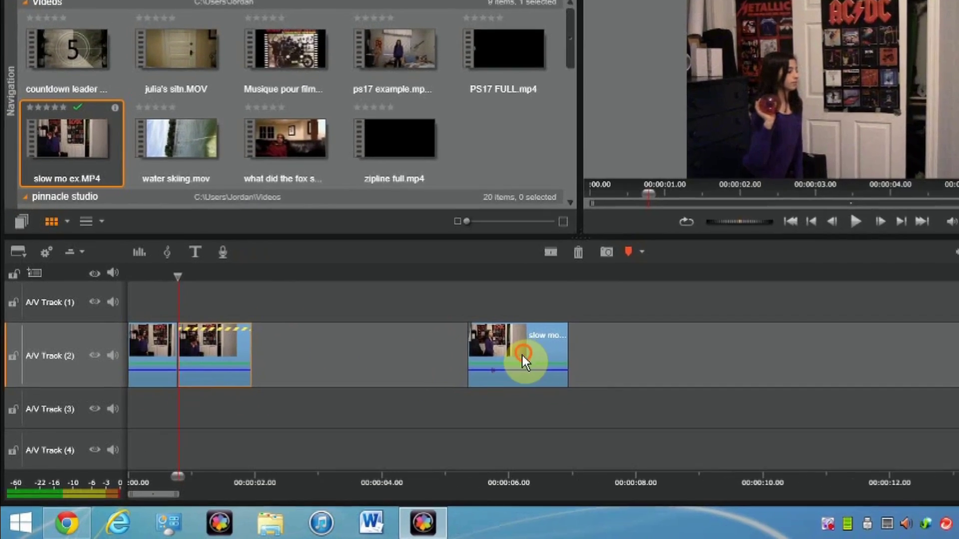
pyautogui.moveTo(501, 409); pyautogui.dragTo(294, 409)
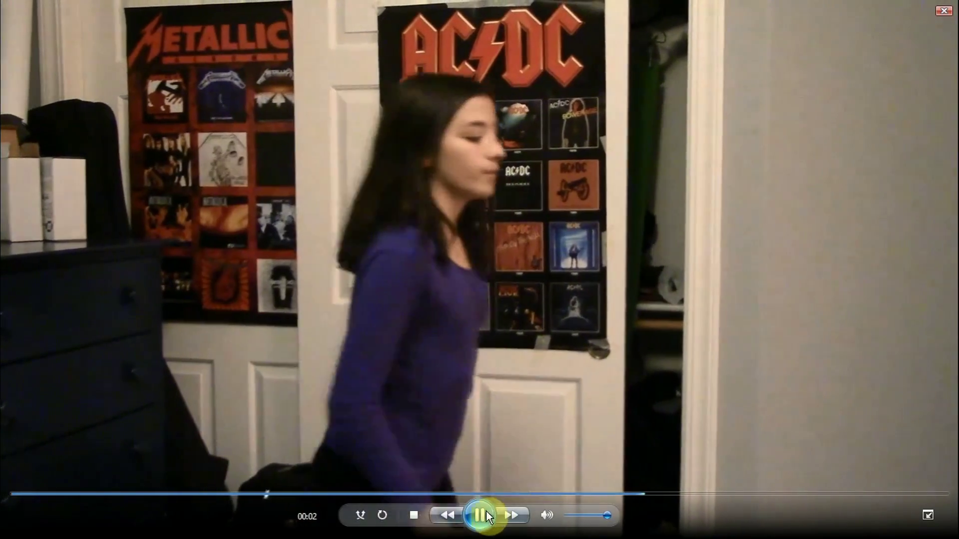
# Rewind slow mo 2 in Windows Media Player and play it through to the end
pyautogui.click(479, 515)
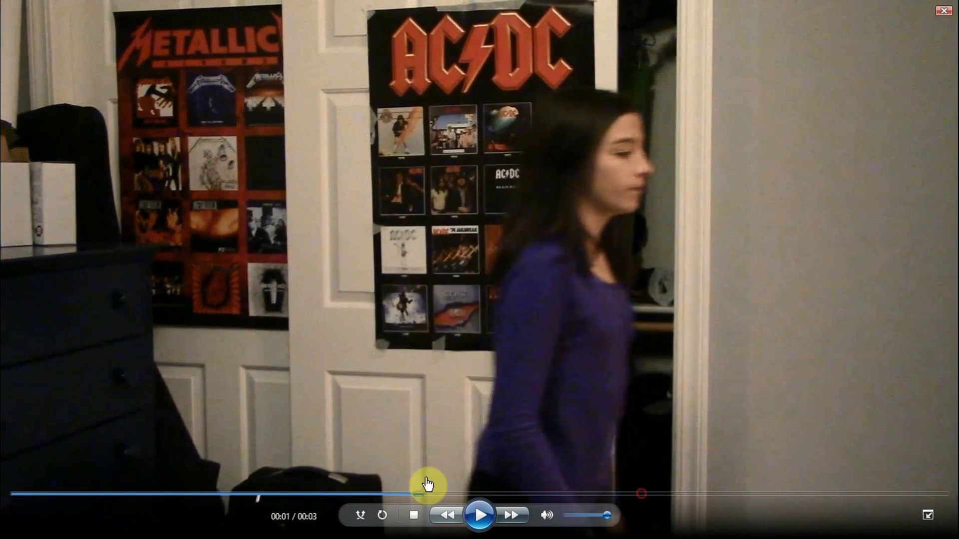
pyautogui.moveTo(426, 483); pyautogui.dragTo(183, 476)
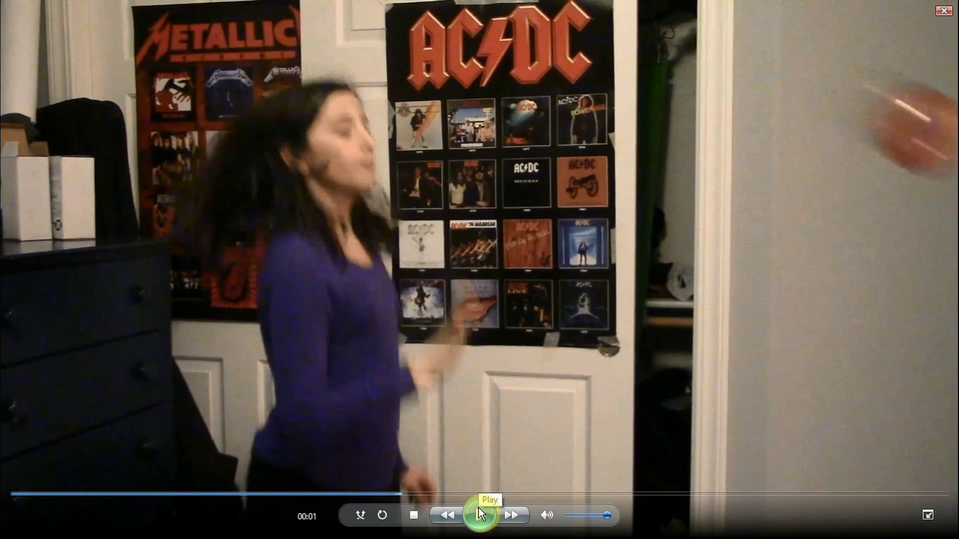
pyautogui.click(479, 508)
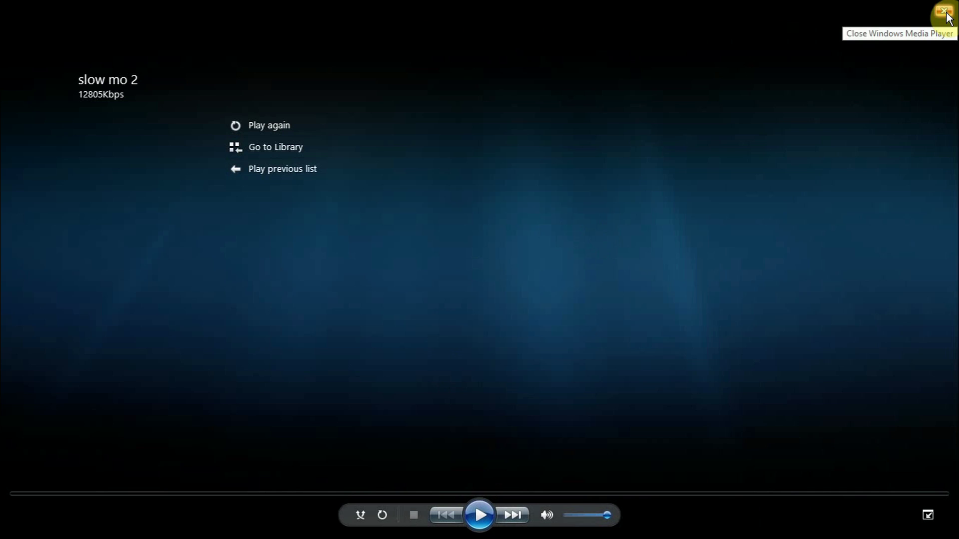
pyautogui.hotkey('alt', 'Tab')
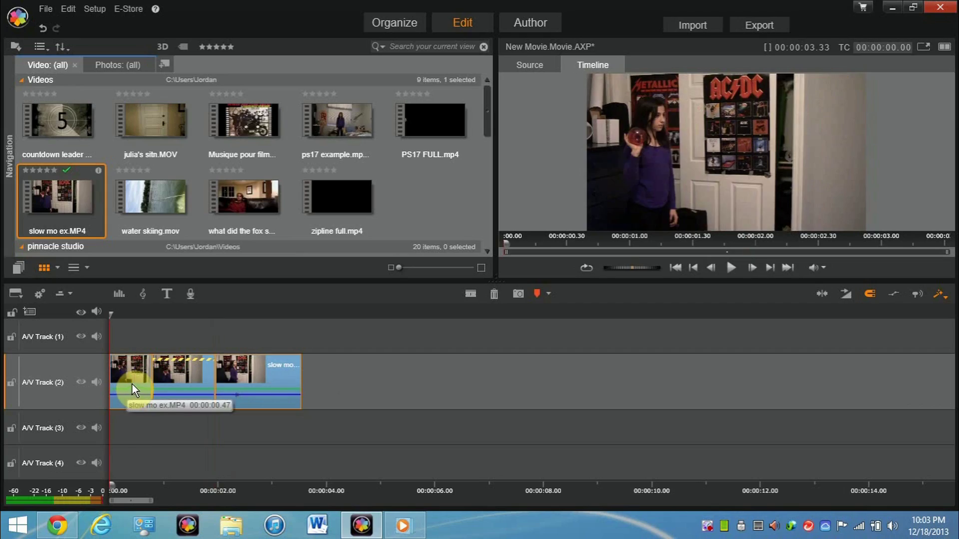
# Delete the selected clips from A/V Track (2)
pyautogui.press('Delete')
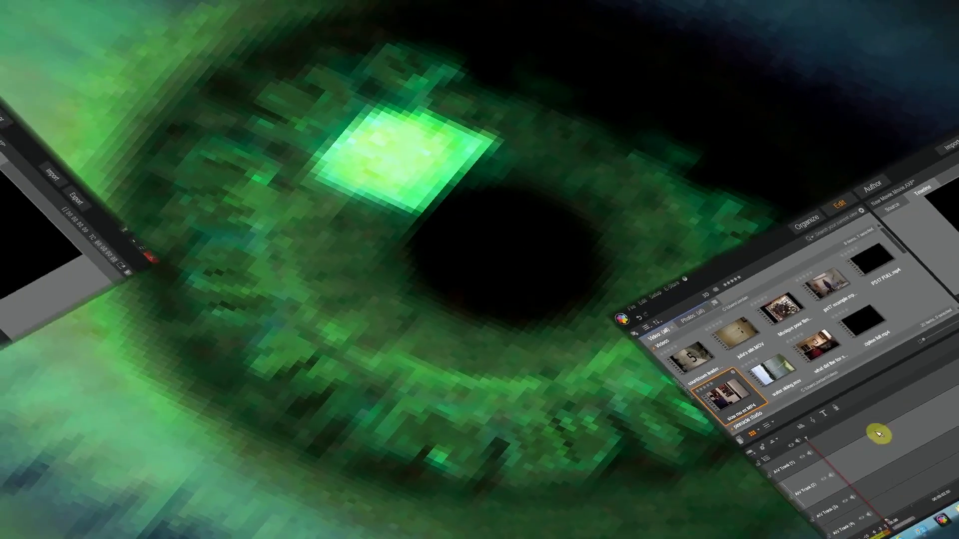